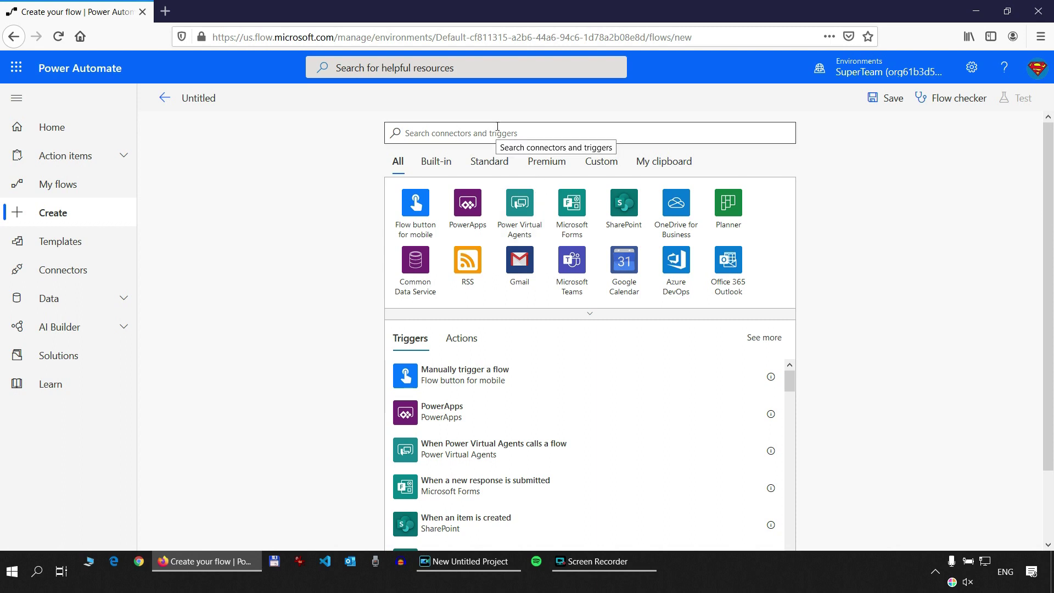
Search the triggers for "button" and start the flow with the "Manually trigger a flow" trigger.
left_click(471, 134)
left_click(470, 134)
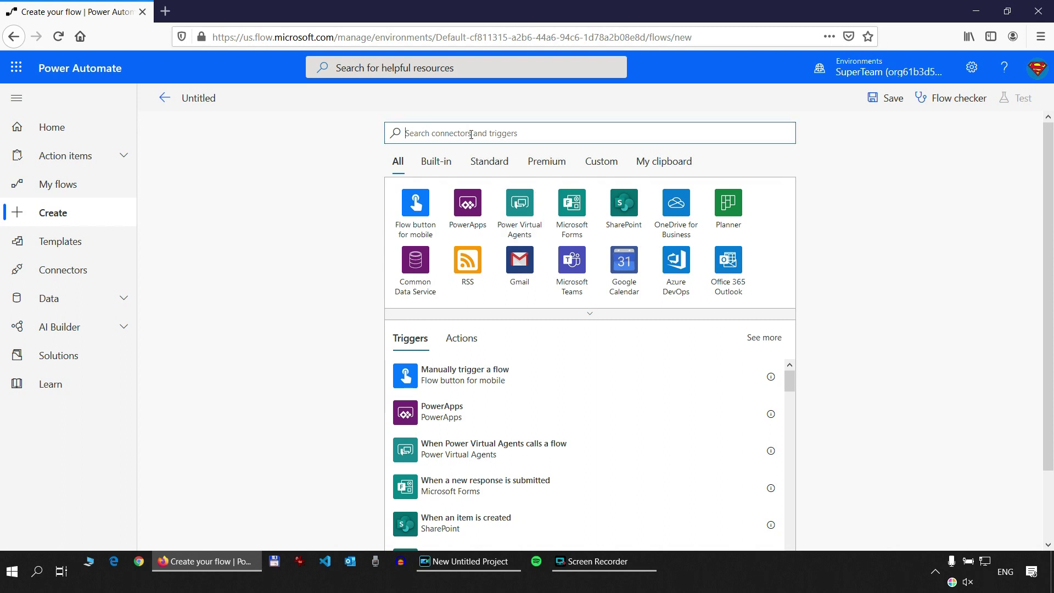
type("but")
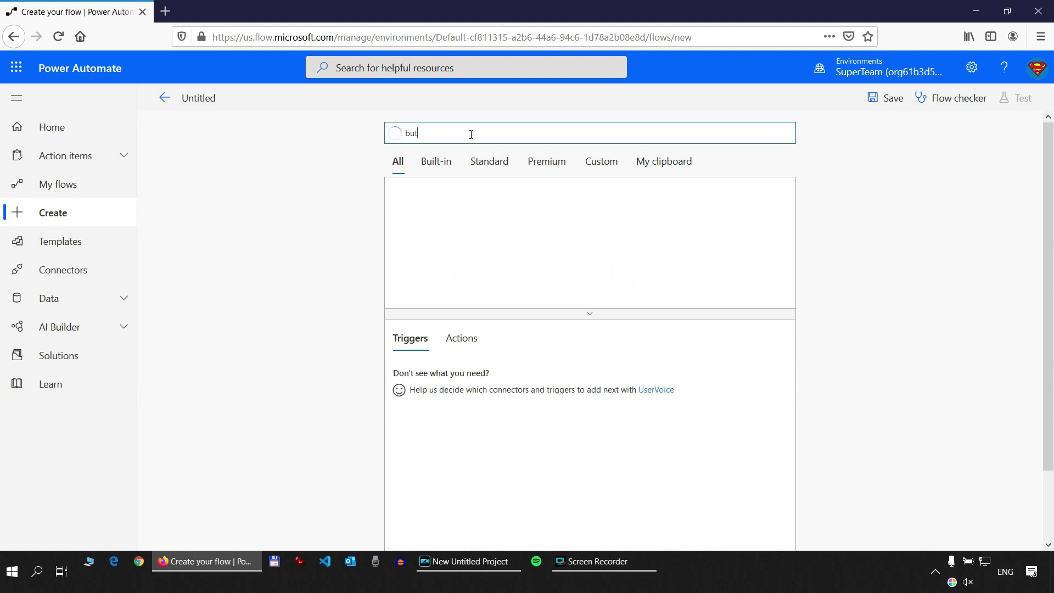
type("ton")
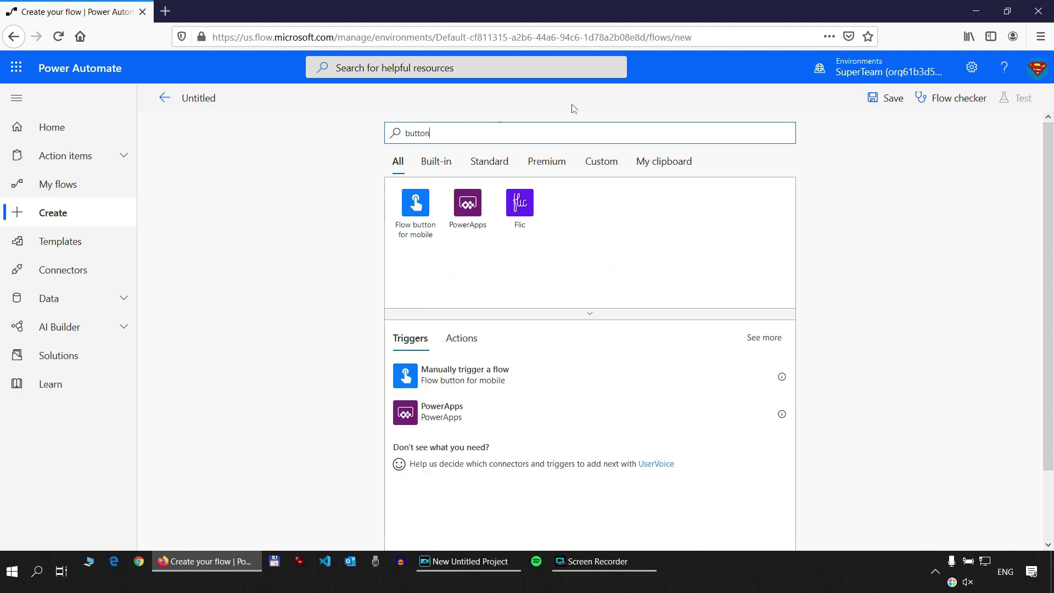
left_click(439, 375)
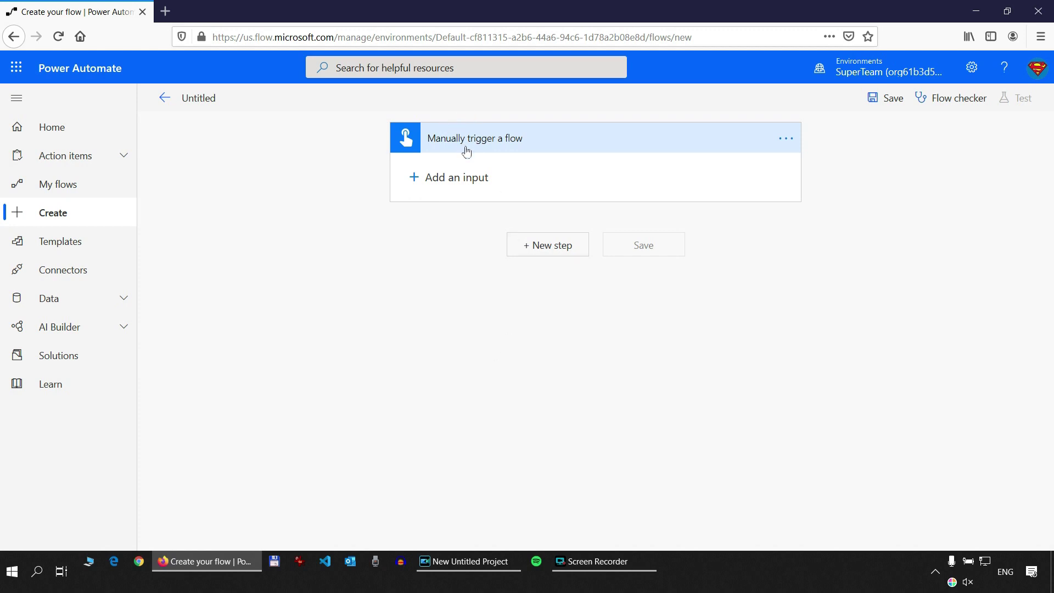
Add an "Initialize variable" action after the trigger, searching the actions for "initialize".
left_click(551, 249)
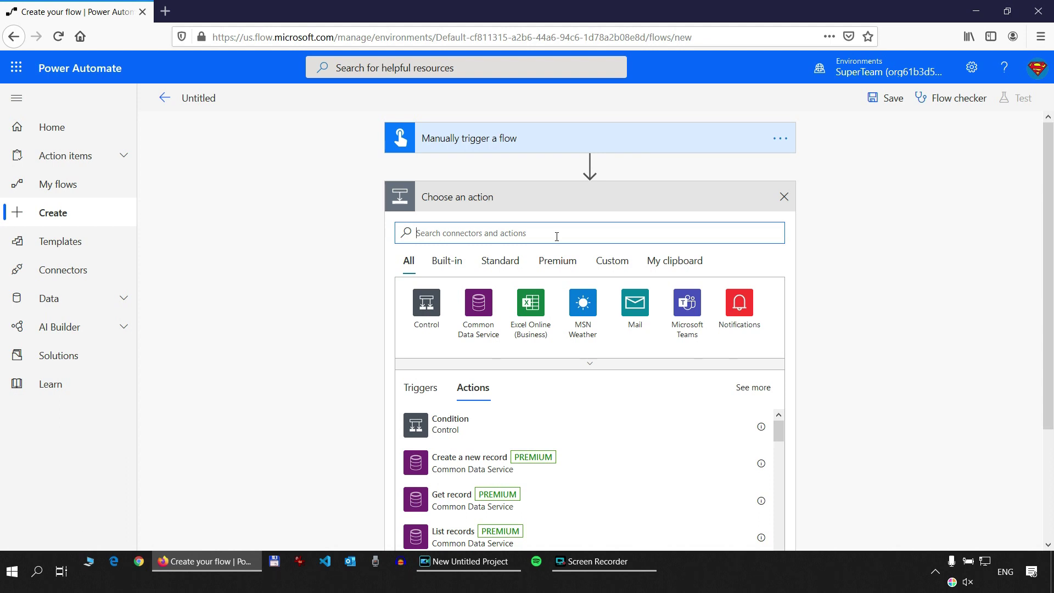
type("initialize")
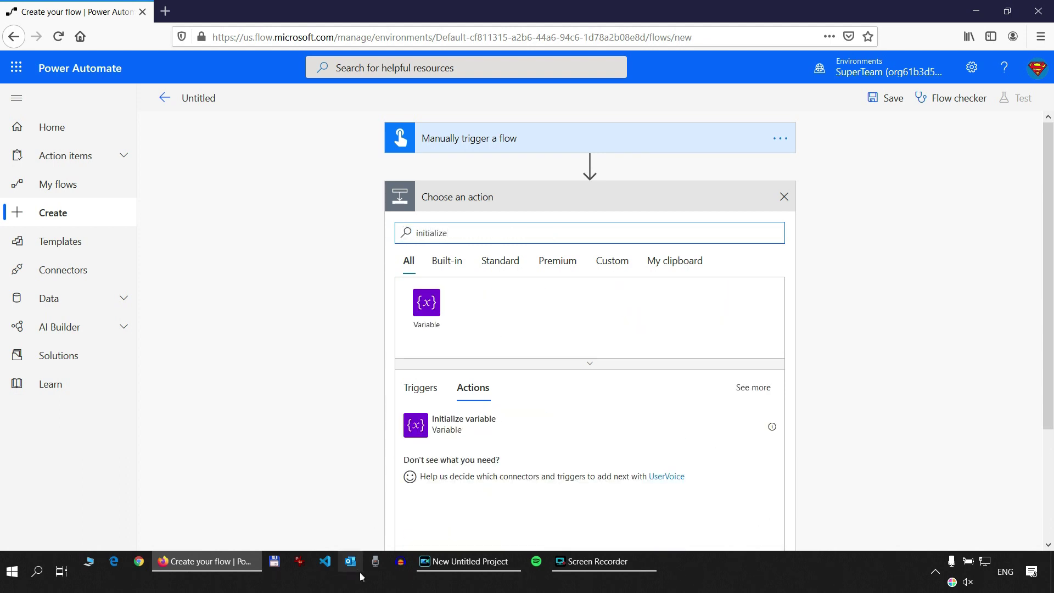
left_click(445, 419)
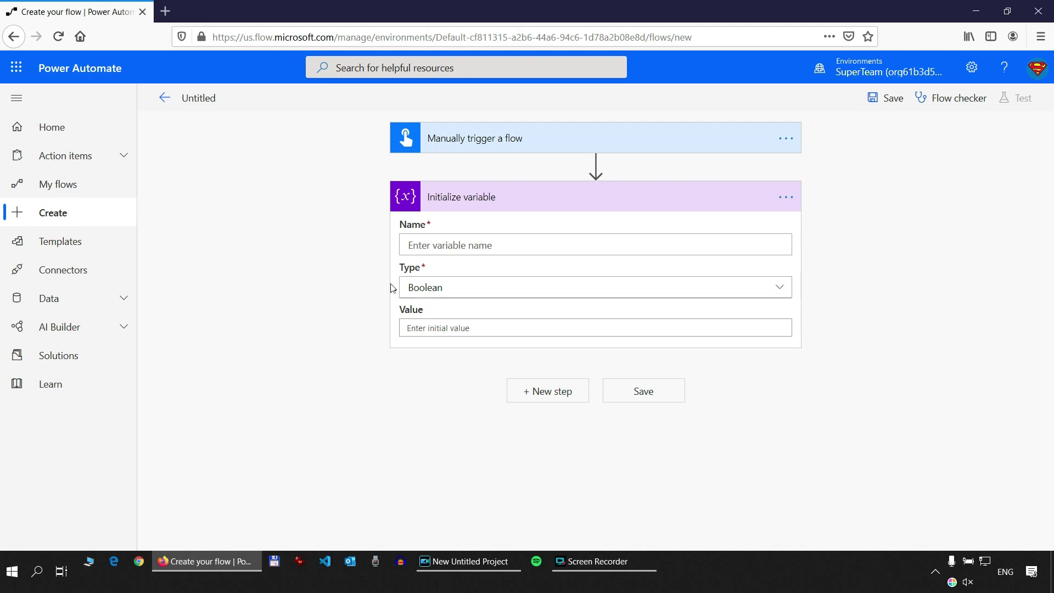
Name the variable varJSON and set its type to Object.
left_click(470, 245)
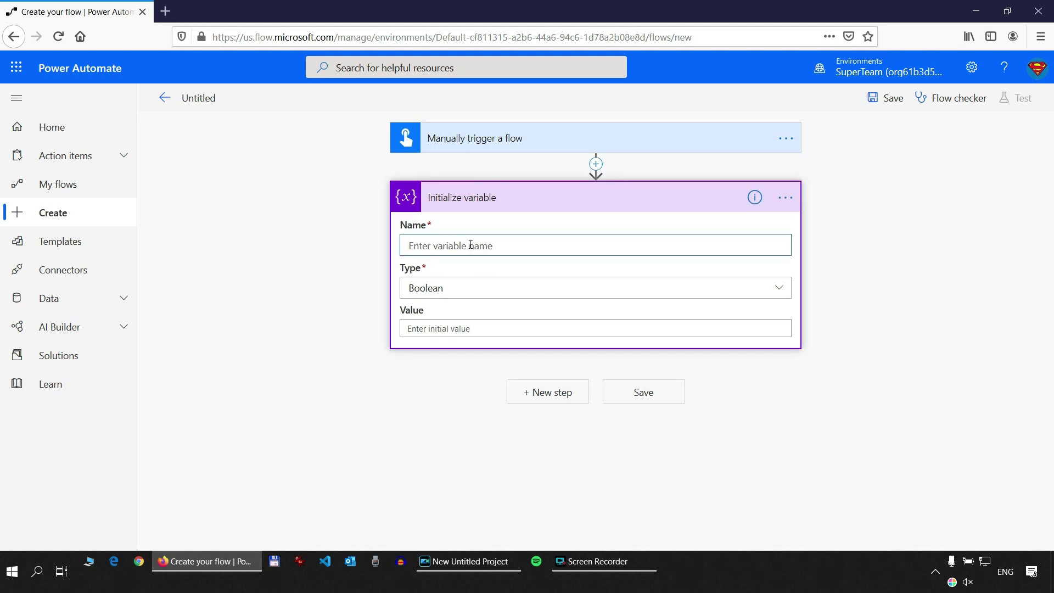
type("varJSON")
left_click(496, 290)
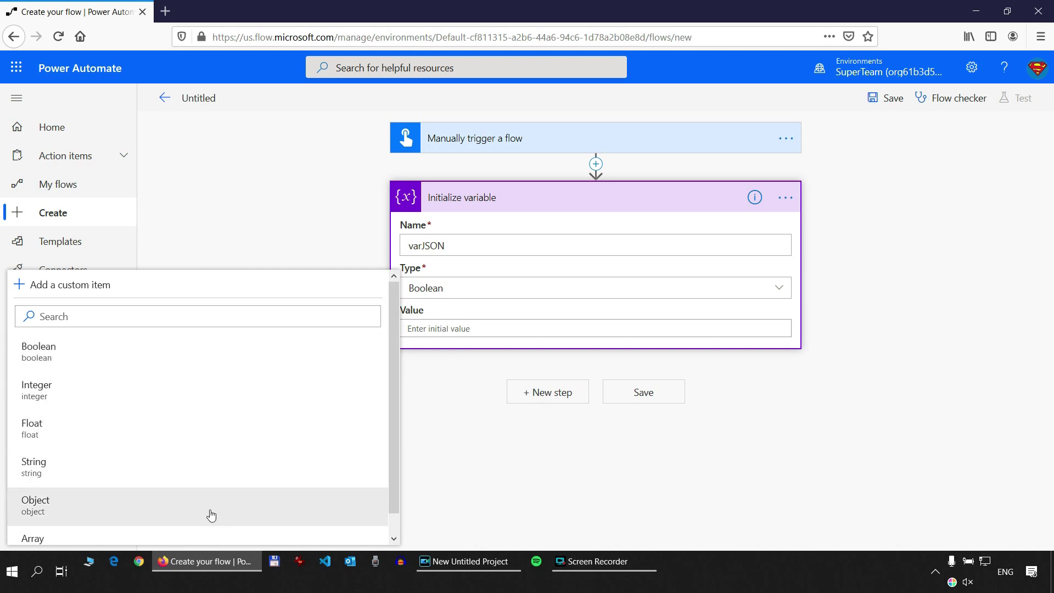
scroll(220, 472, "down", 1)
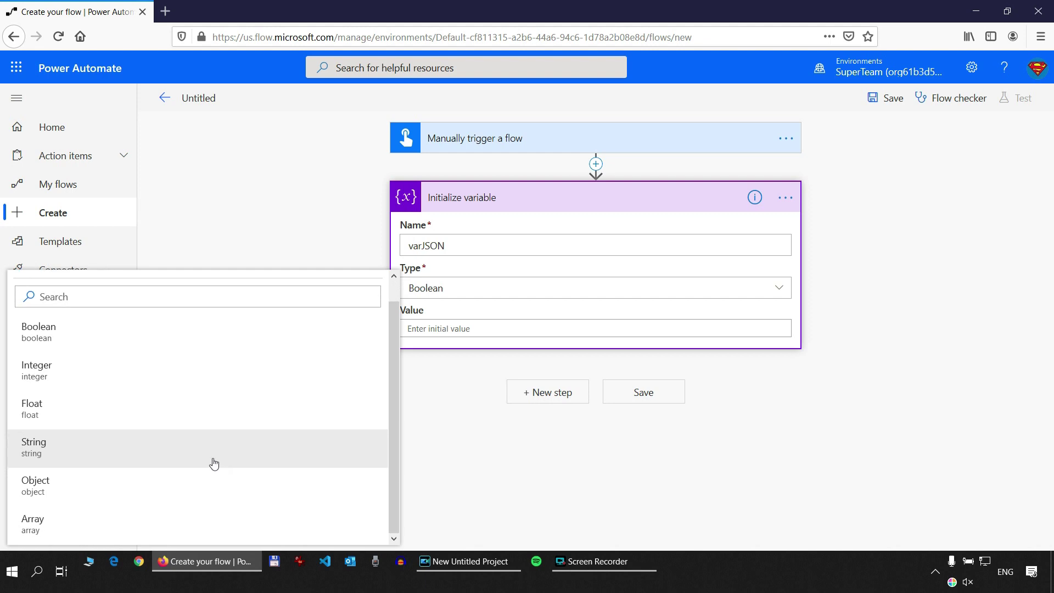
scroll(175, 357, "up", 1)
scroll(217, 320, "down", 1)
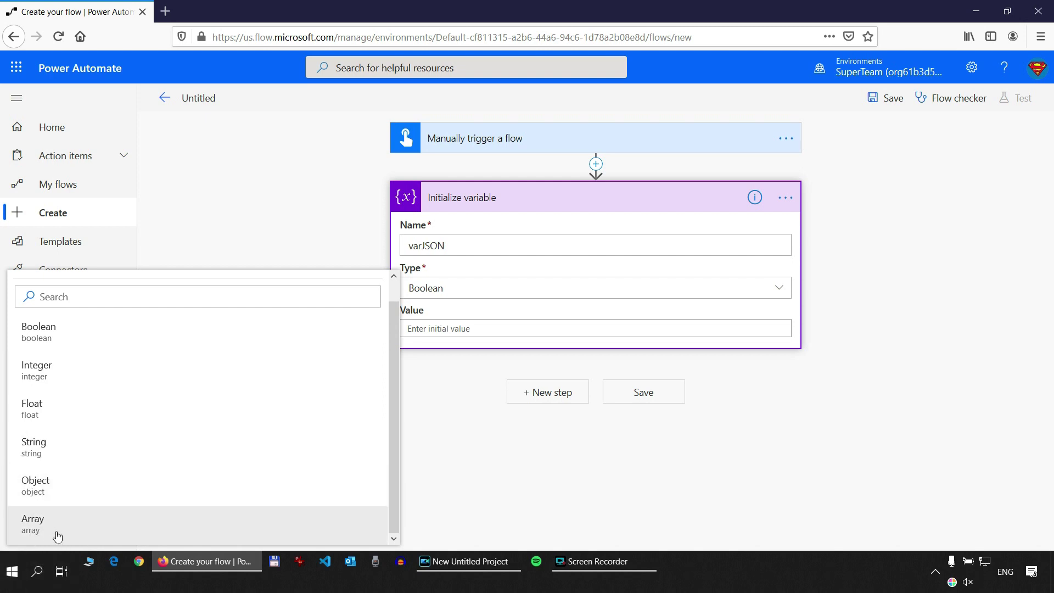
left_click(144, 494)
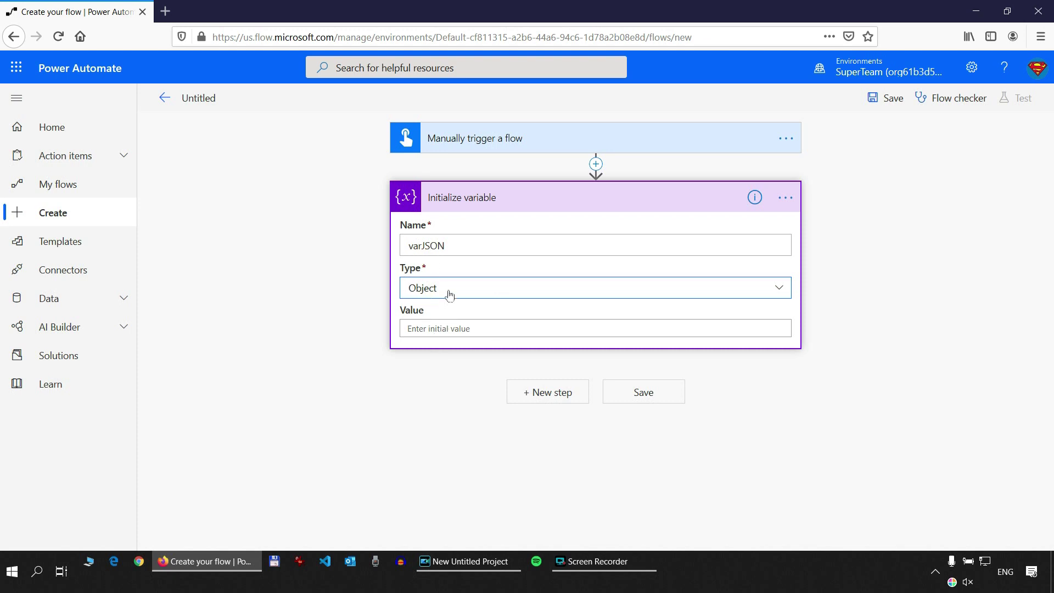
Enter a JSON object in braces as the variable's initial value, with a "firstName" property holding a quoted sample first name.
left_click(442, 328)
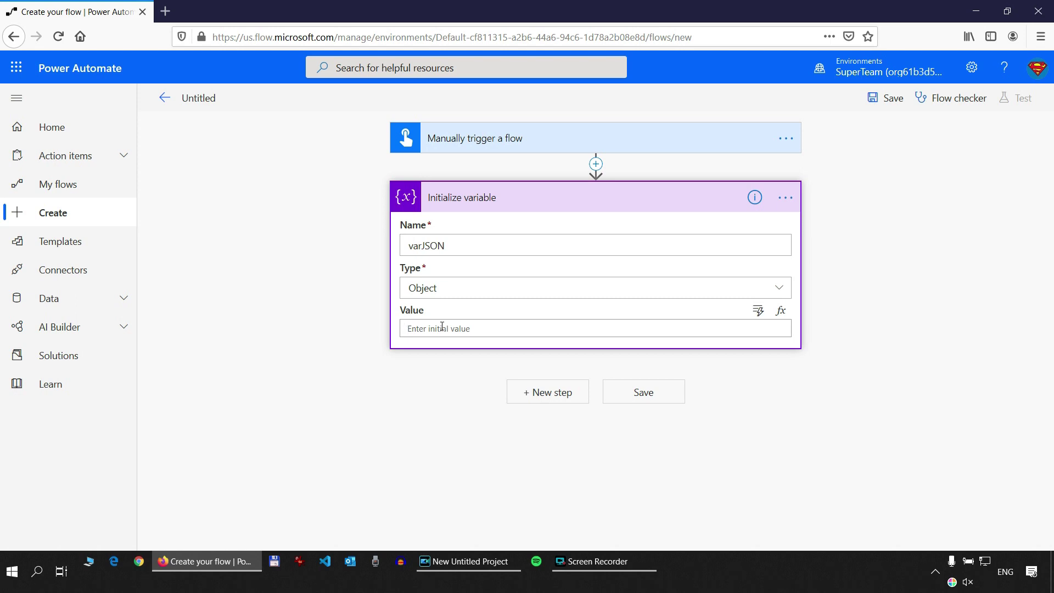
key("ctrl+plus")
key("ctrl+plus")
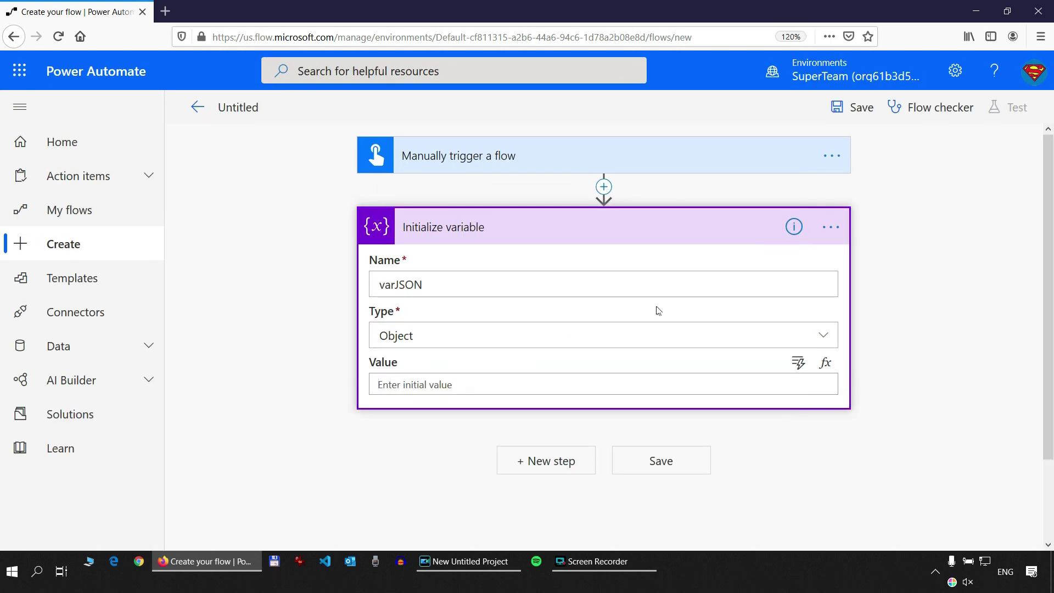
scroll(733, 328, "down", 1)
type("{")
key("Return")
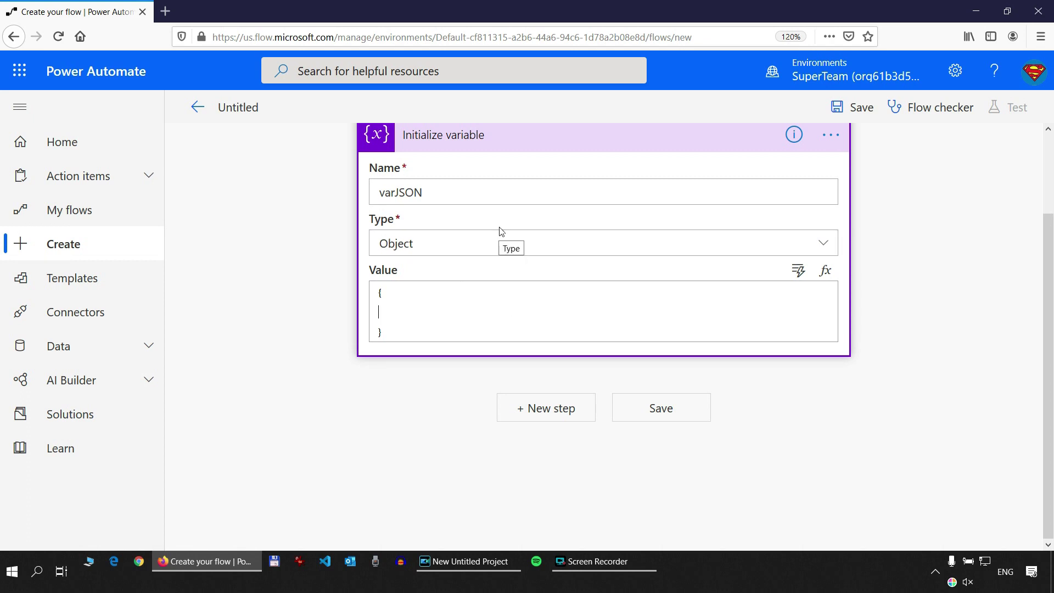
type("\"")
type("firstName")
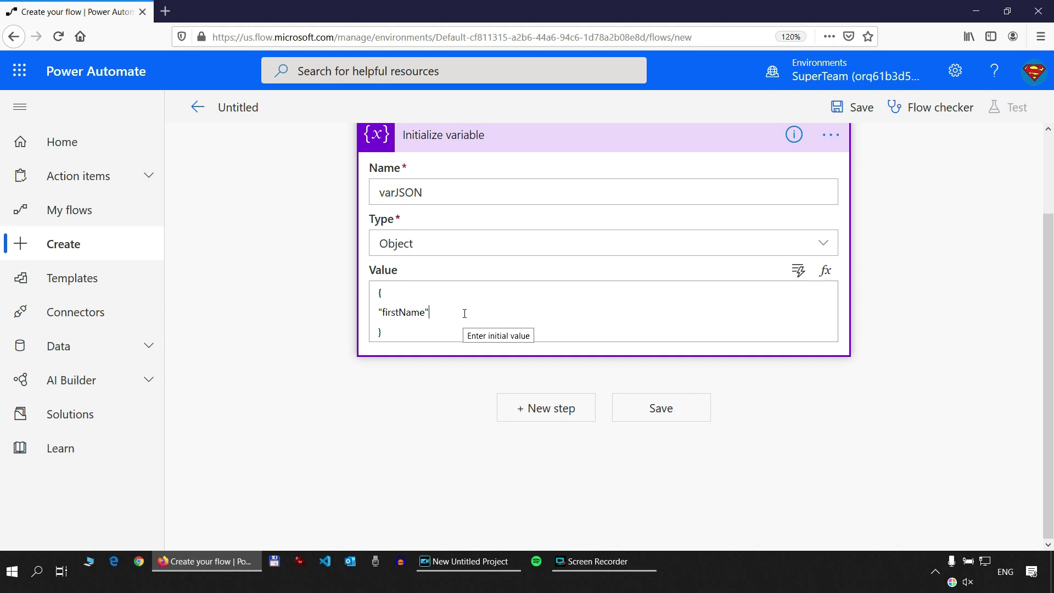
type(":\"Alex\"")
key("ctrl+plus")
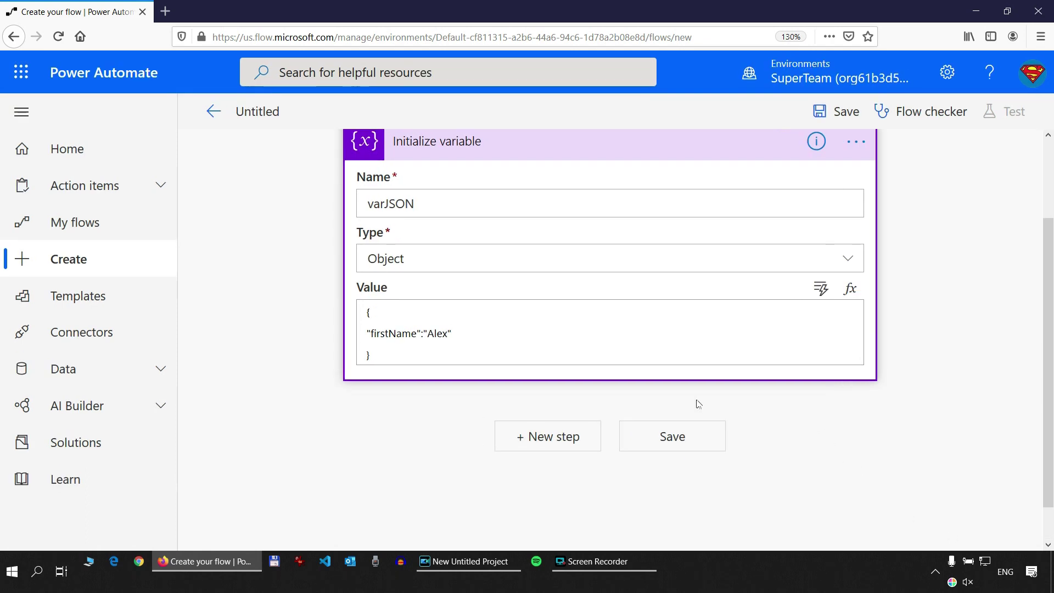
key("ctrl+plus")
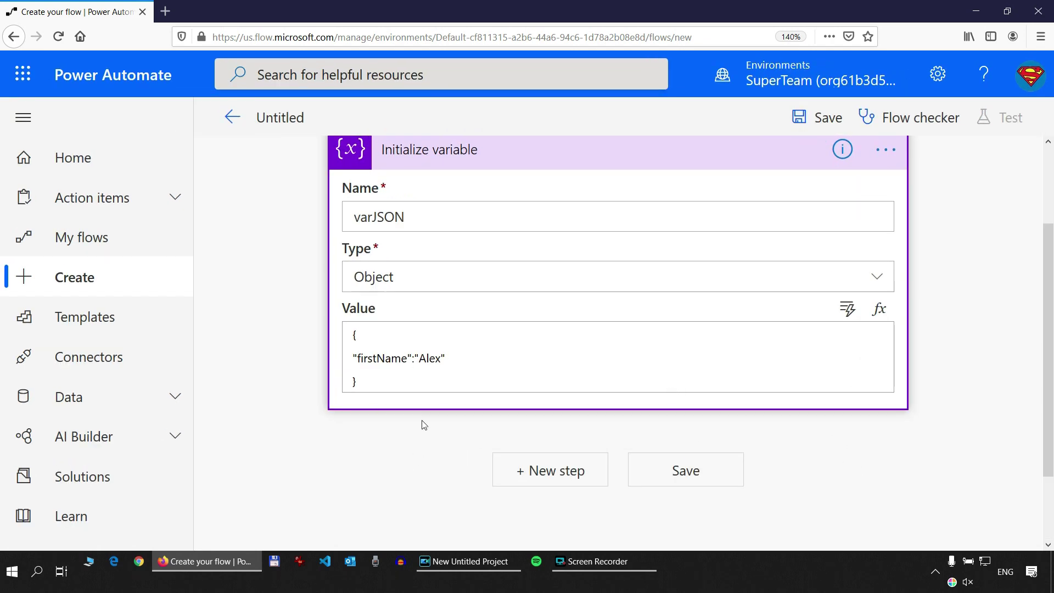
left_click_drag(415, 358, 450, 356)
left_click(446, 358)
left_click_drag(446, 358, 391, 358)
left_click(358, 358)
left_click_drag(418, 358, 447, 360)
key("Left")
left_click(438, 358)
left_click_drag(453, 358, 413, 358)
Add an "age" property with the number 34 on a new line after the comma-terminated firstName entry.
left_click(447, 358)
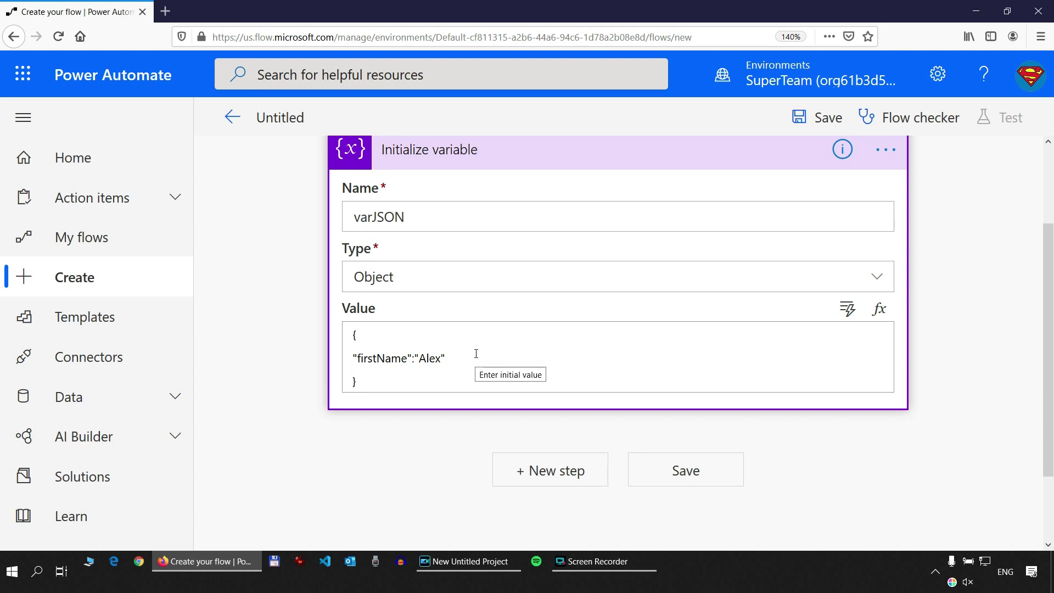
key("Return")
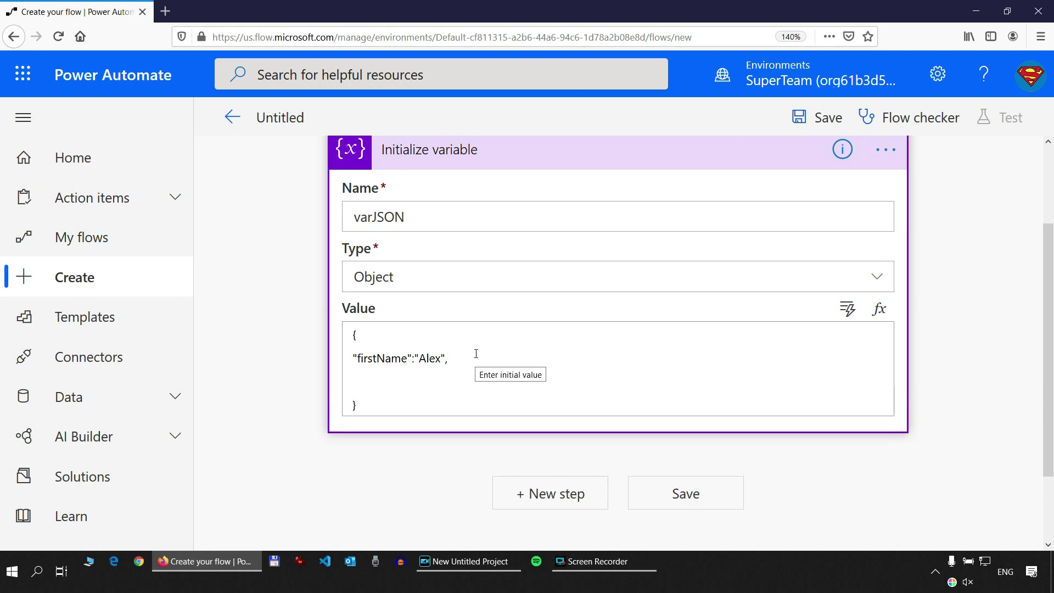
type("\"age\"")
type(":34")
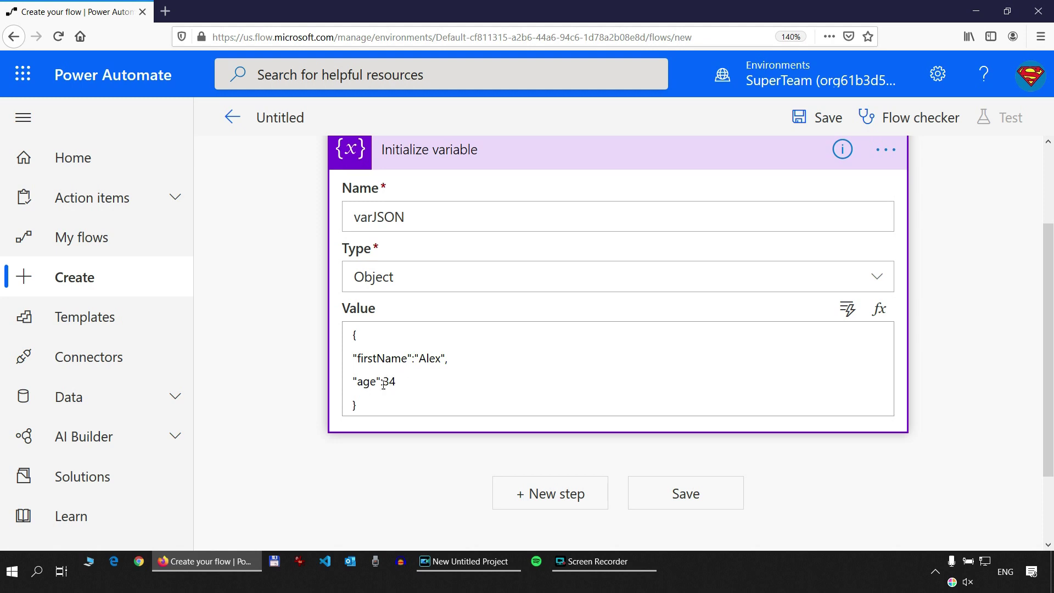
left_click_drag(383, 383, 401, 379)
left_click(403, 381)
Add a comma after the age entry and an "active" property with the Boolean value true on a new line.
type(",")
key("Return")
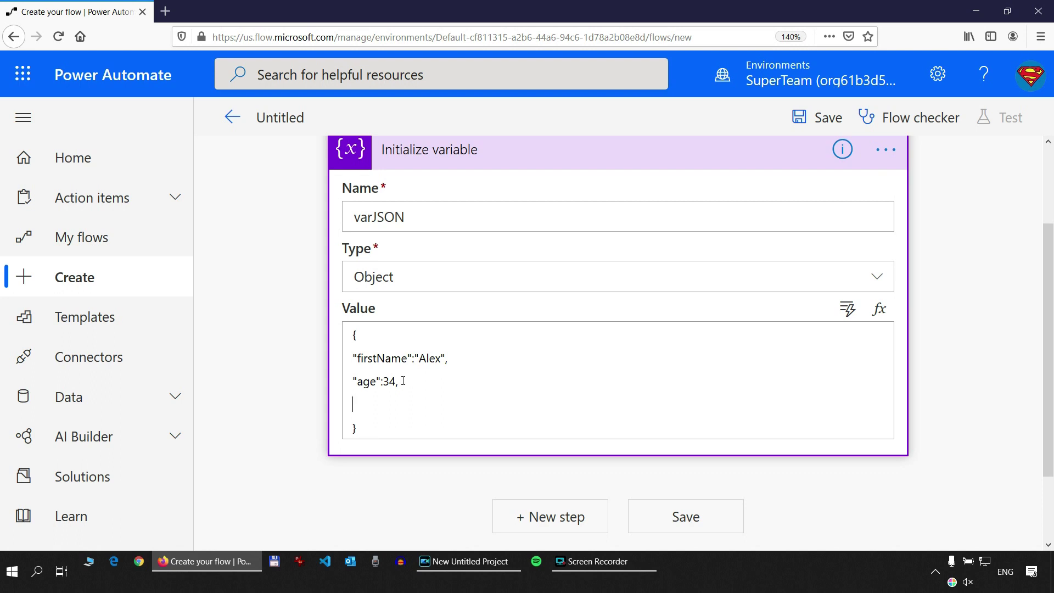
type("\"active\": true")
left_click(419, 406)
left_click_drag(420, 405, 401, 406)
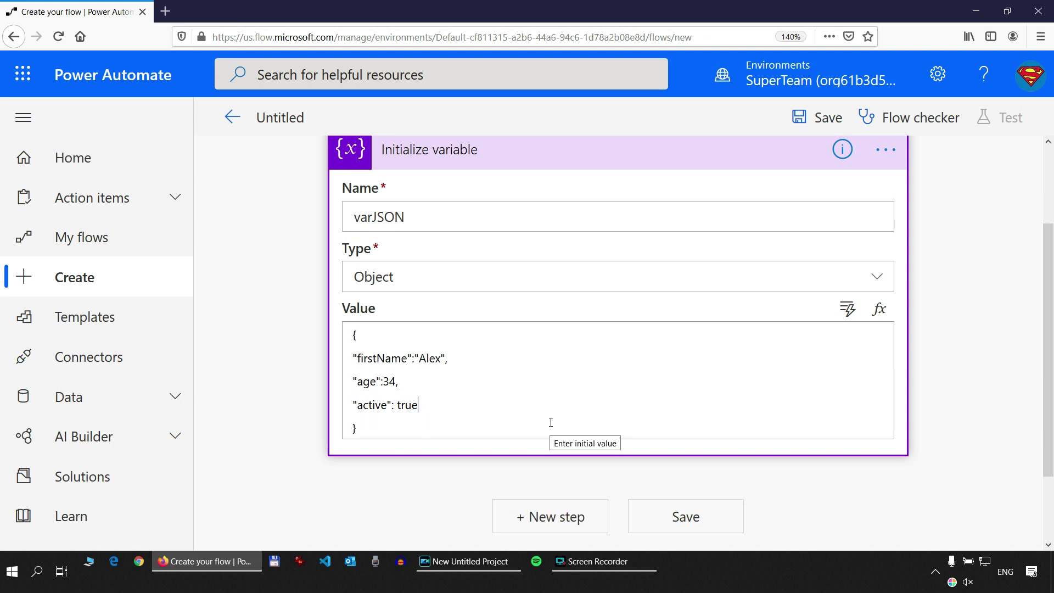
Add a comma after the active entry and a "location" property with the value null on a new line.
type(",")
key("Return")
type("\"location")
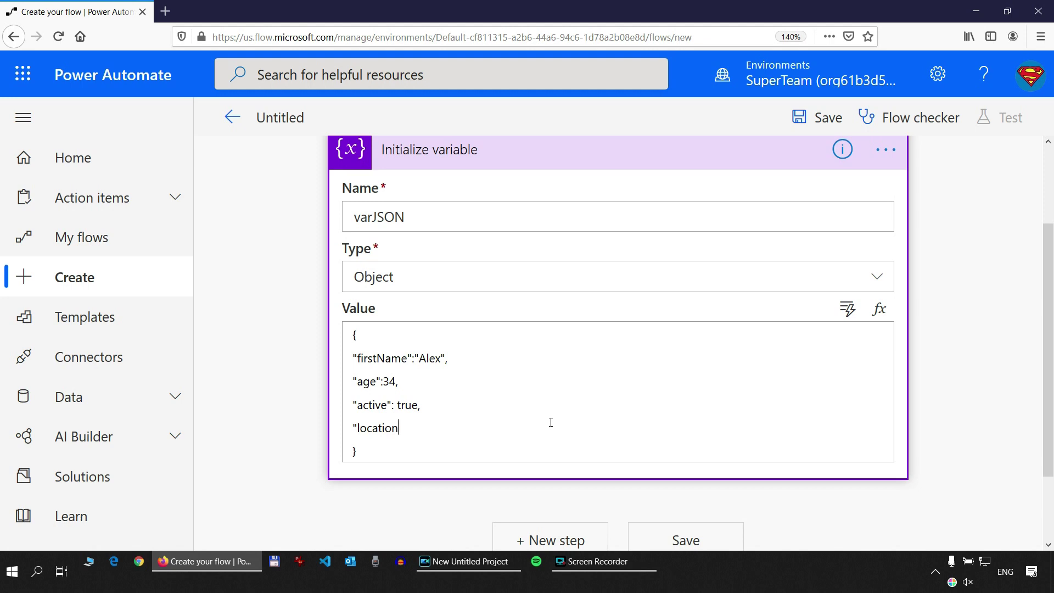
type("\": null")
left_click(408, 428)
key("BackSpace")
key("End")
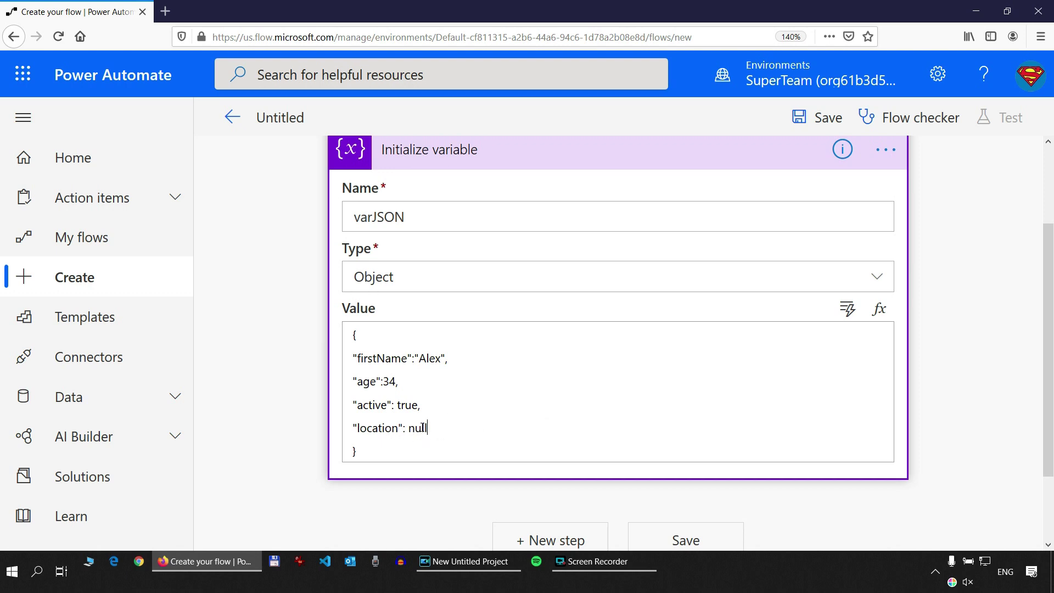